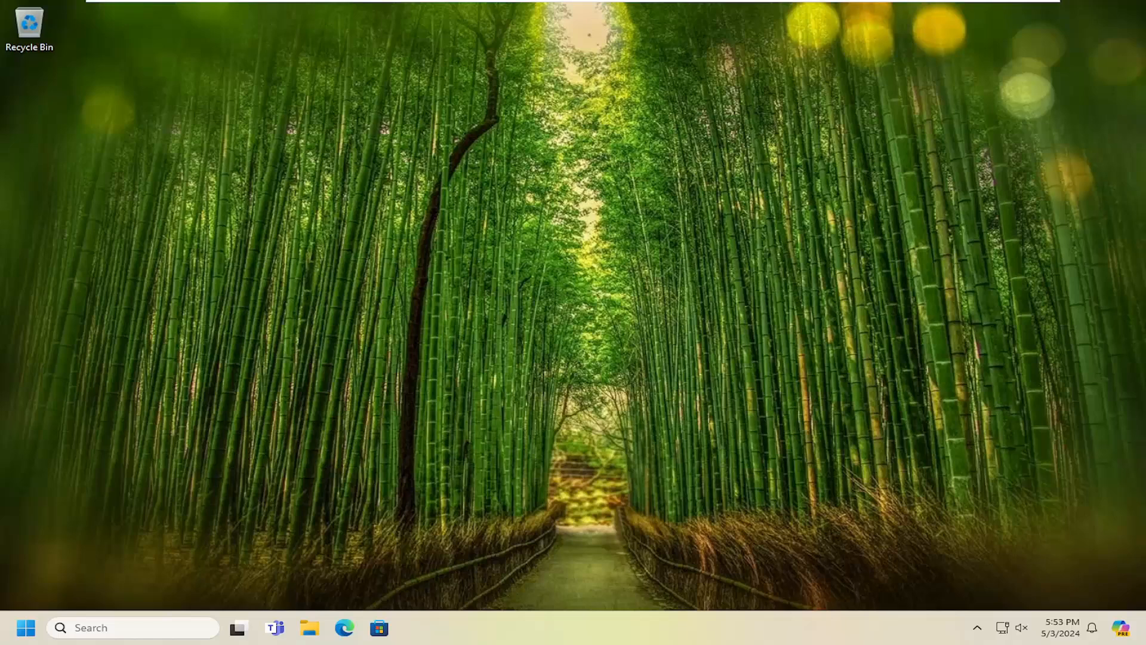
- Reach the Accessibility keyboard page showing Sticky, Filter and Toggle keys off
left_click(12, 630)
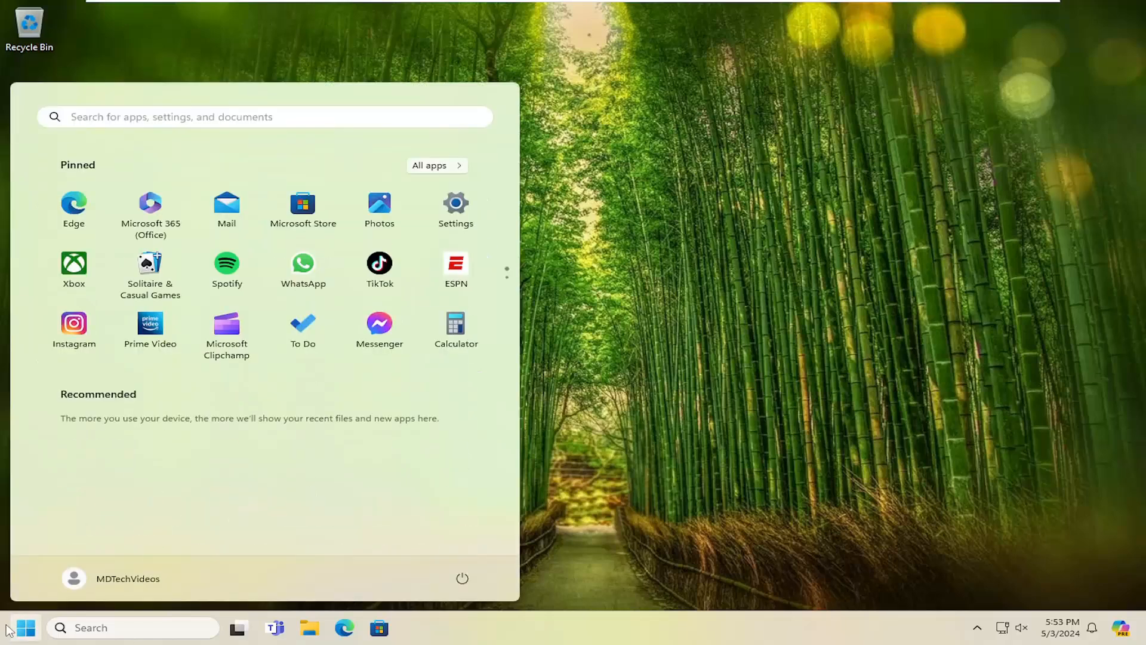
type("settings")
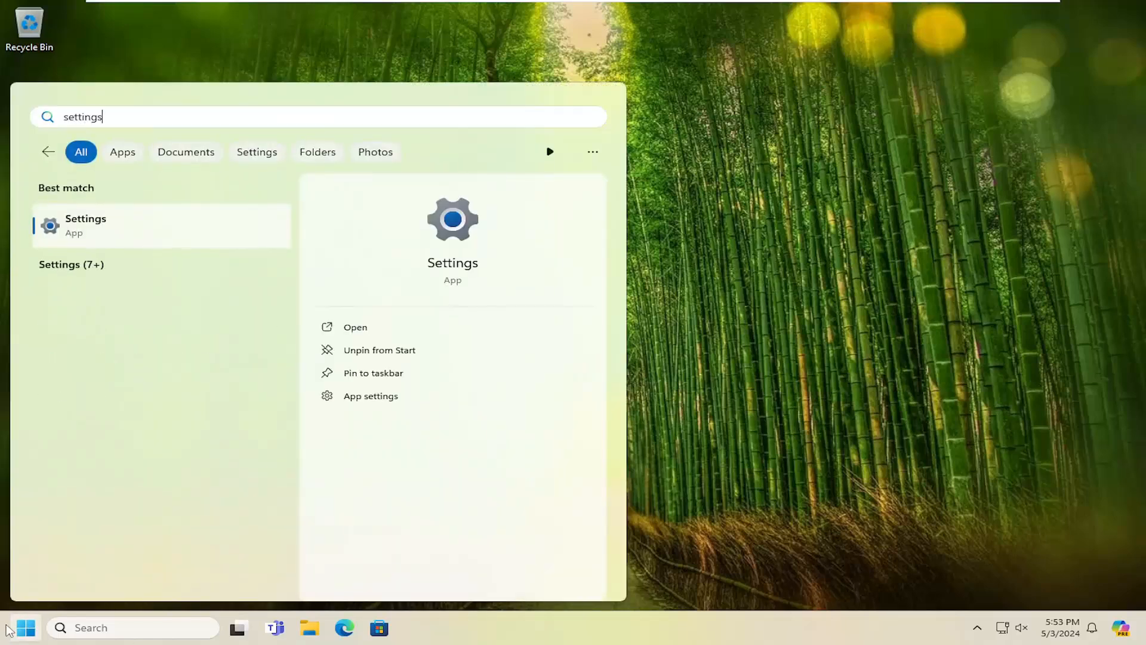
left_click(103, 233)
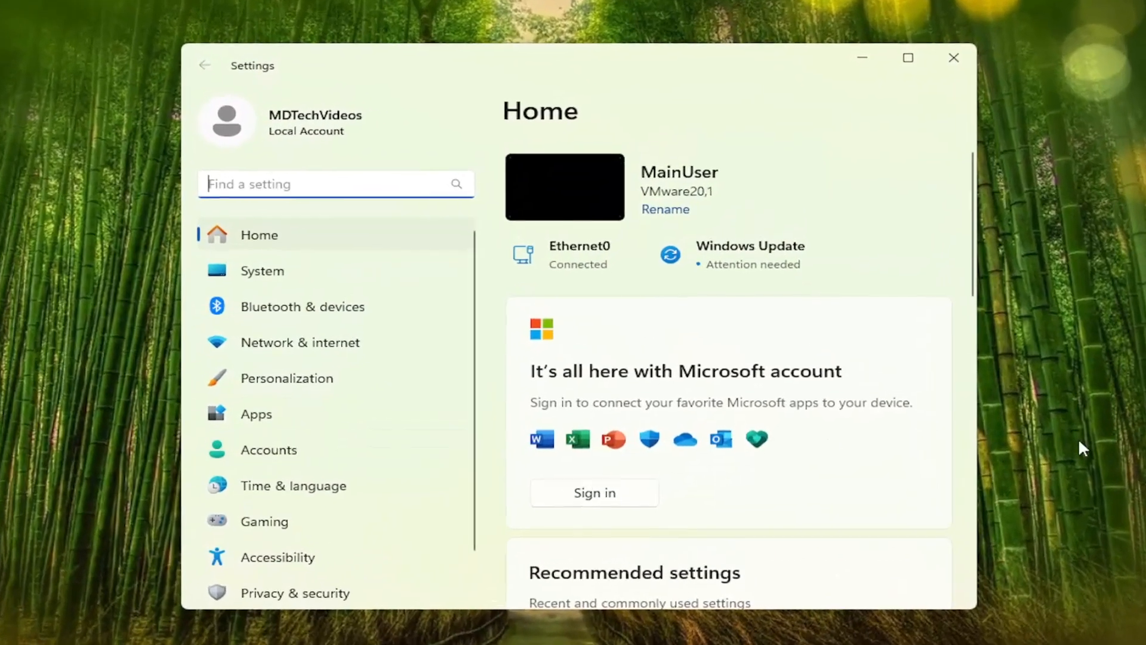
left_click(240, 565)
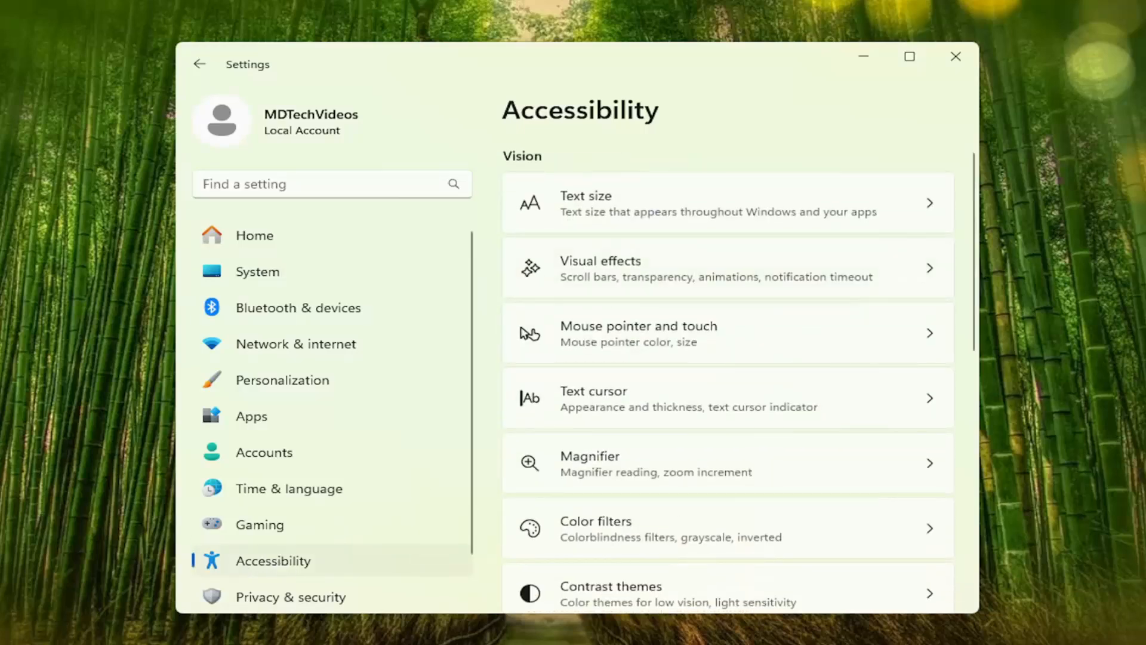
scroll(697, 328, "down", 5)
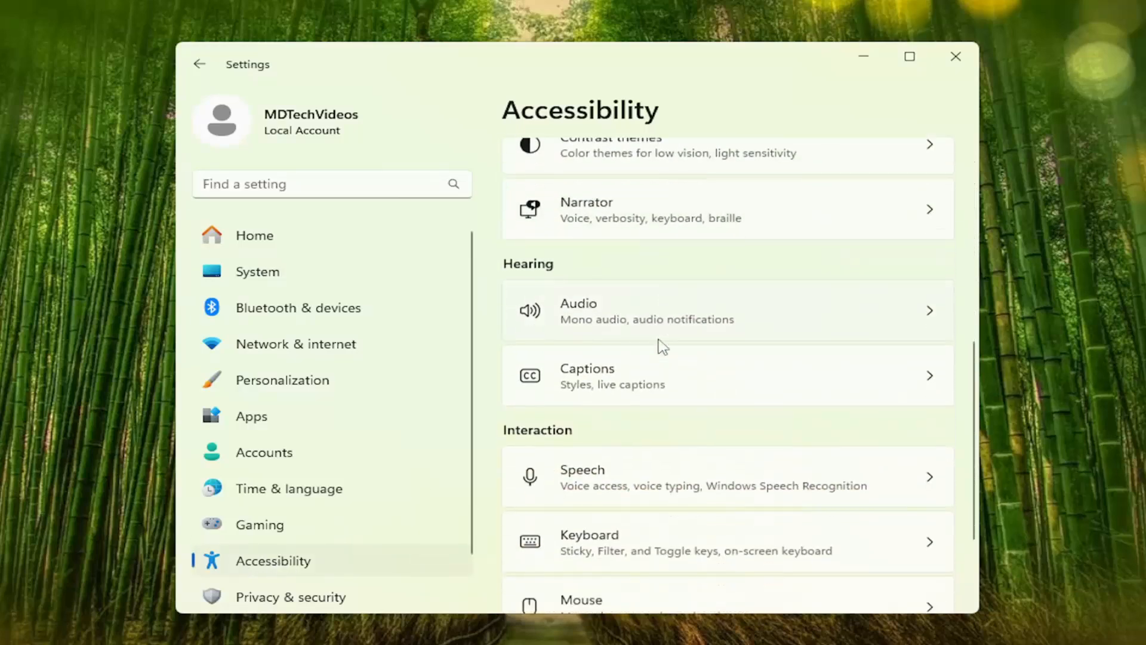
scroll(660, 345, "down", 2)
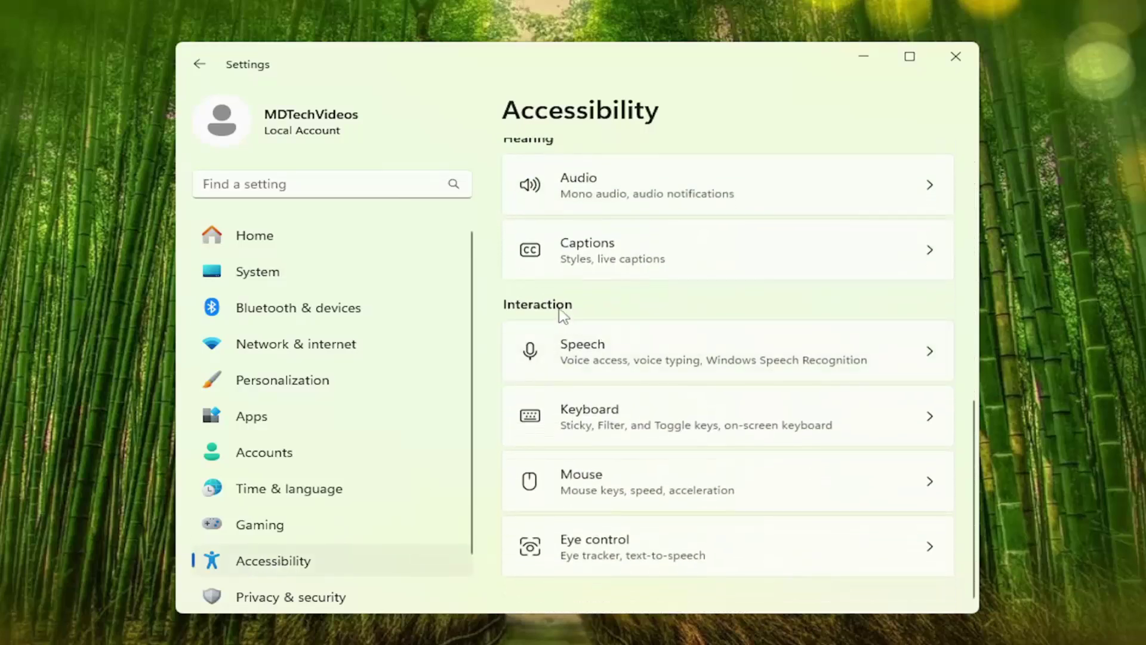
left_click(591, 429)
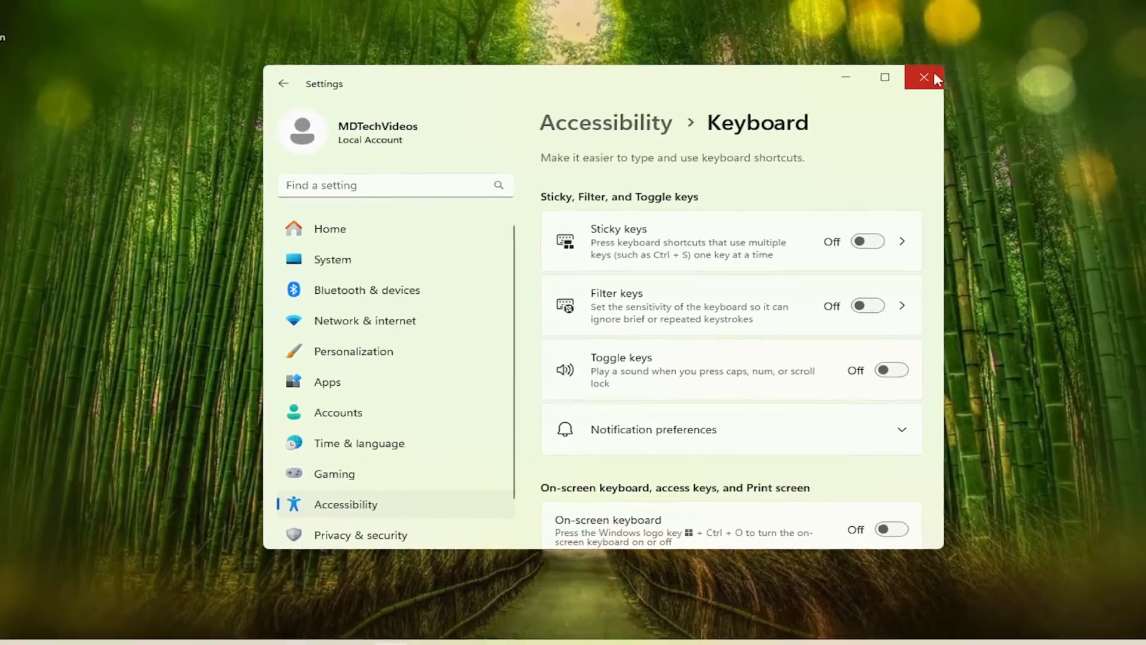
- Close Settings and launch Control Panel from the Start search
left_click(934, 72)
key("super")
type("cont")
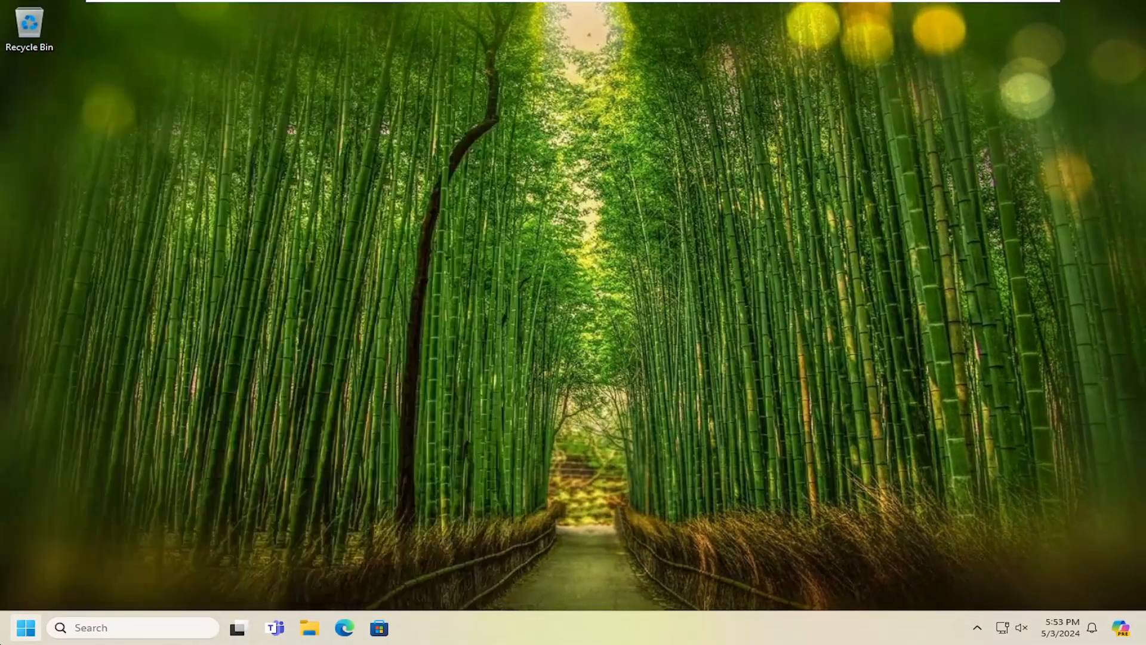
type("rol panel")
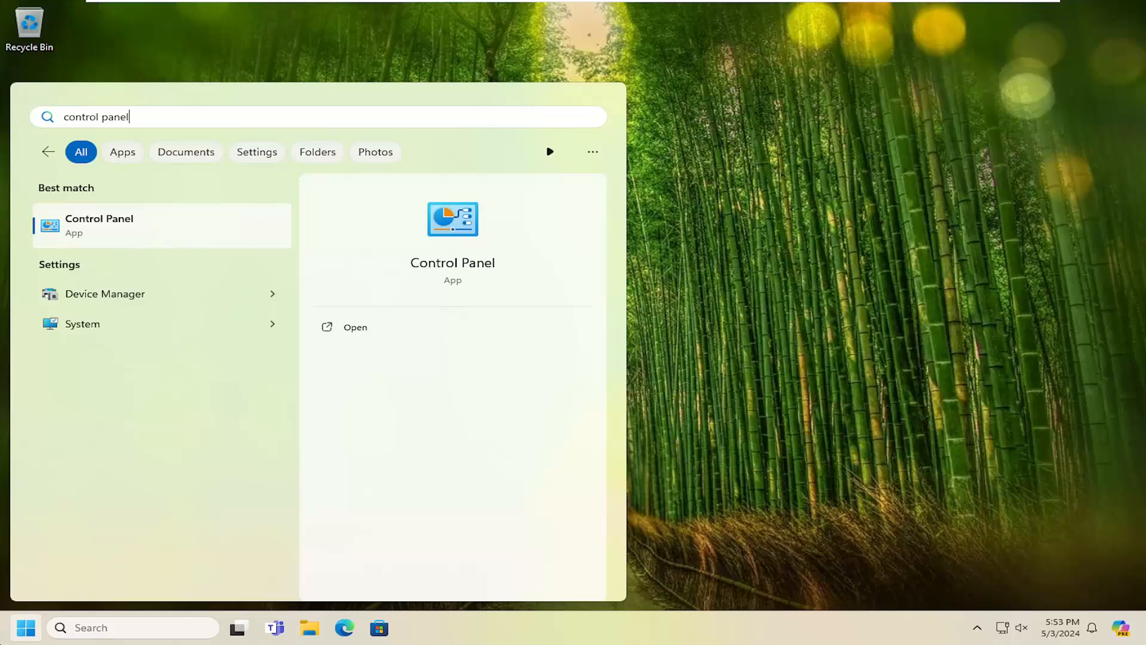
key("Return")
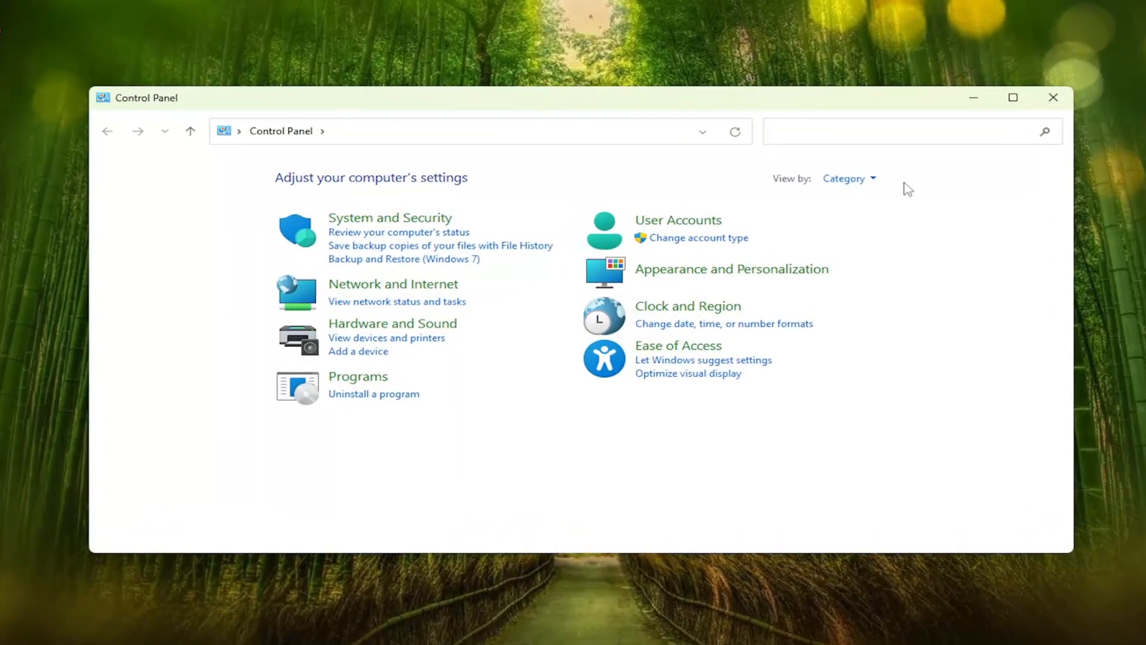
- Toggle View by to Large icons and back to Category, then enter Ease of Access
left_click(855, 178)
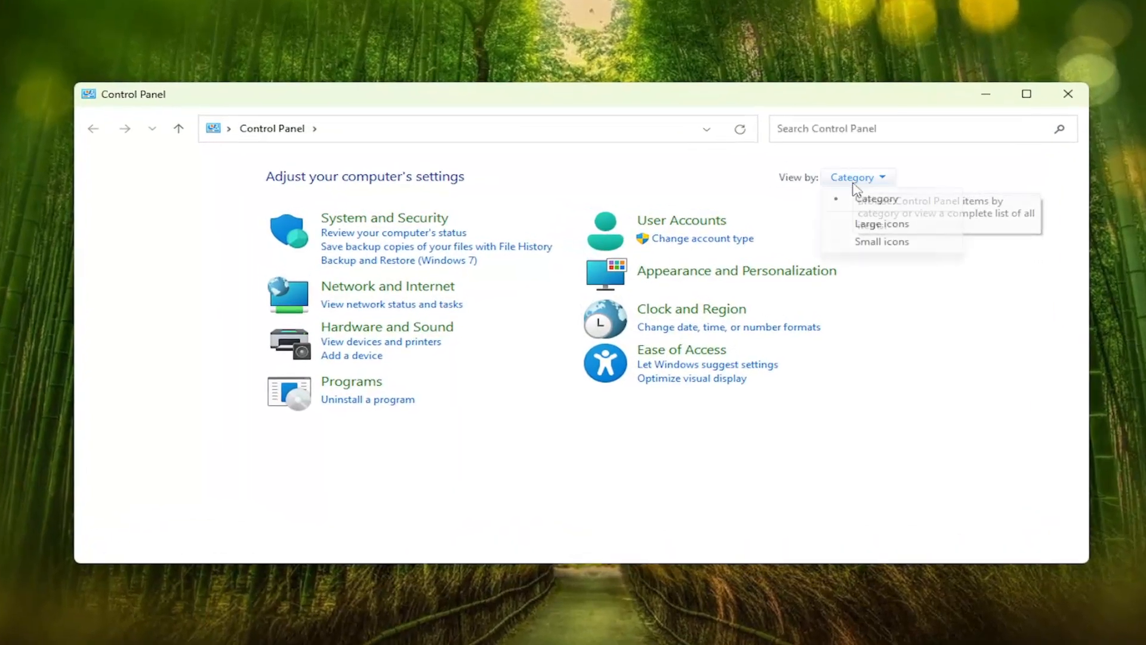
left_click(858, 223)
left_click(968, 178)
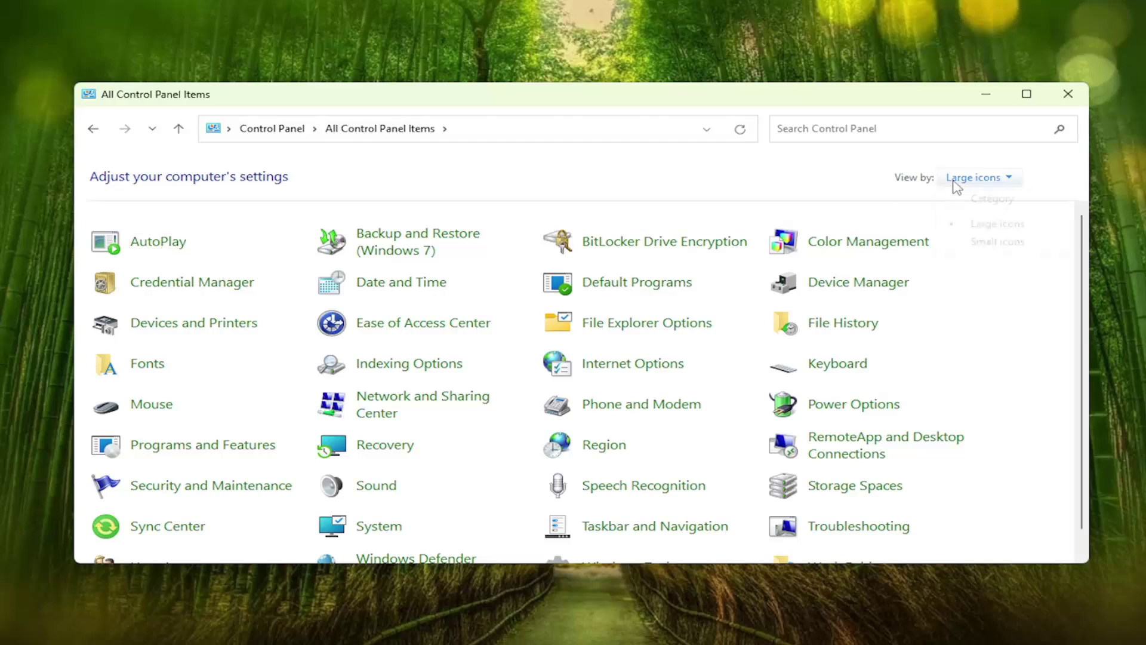
left_click(985, 198)
left_click(672, 356)
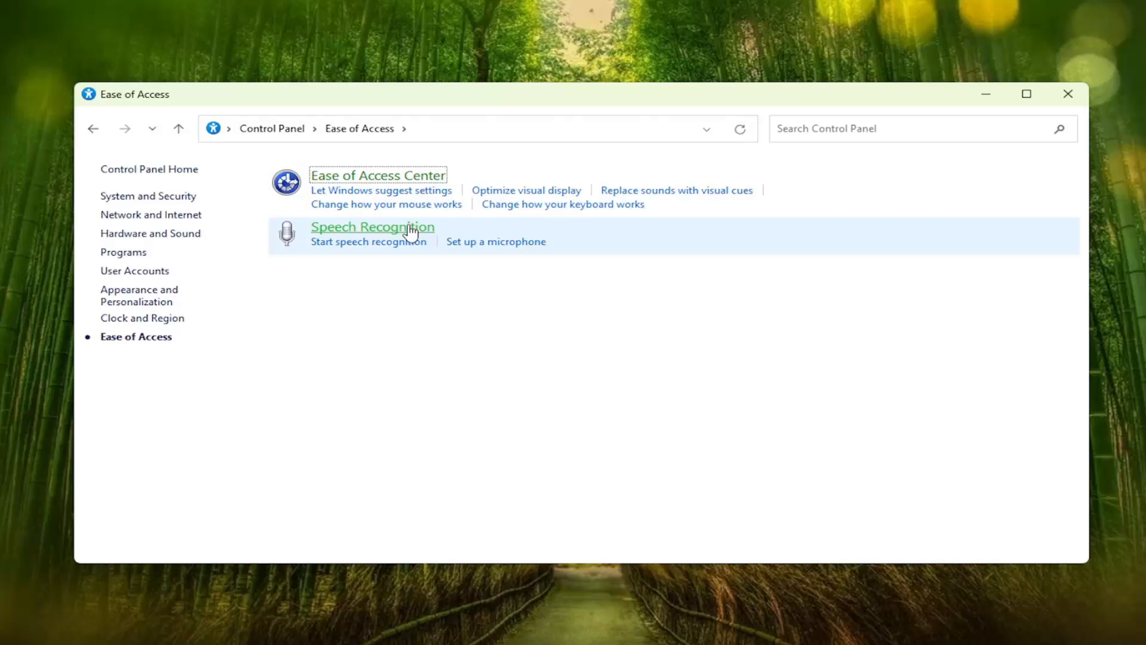
- Confirm Sticky, Toggle and Filter Keys unchecked in 'Make the keyboard easier to use' with OK
left_click(574, 206)
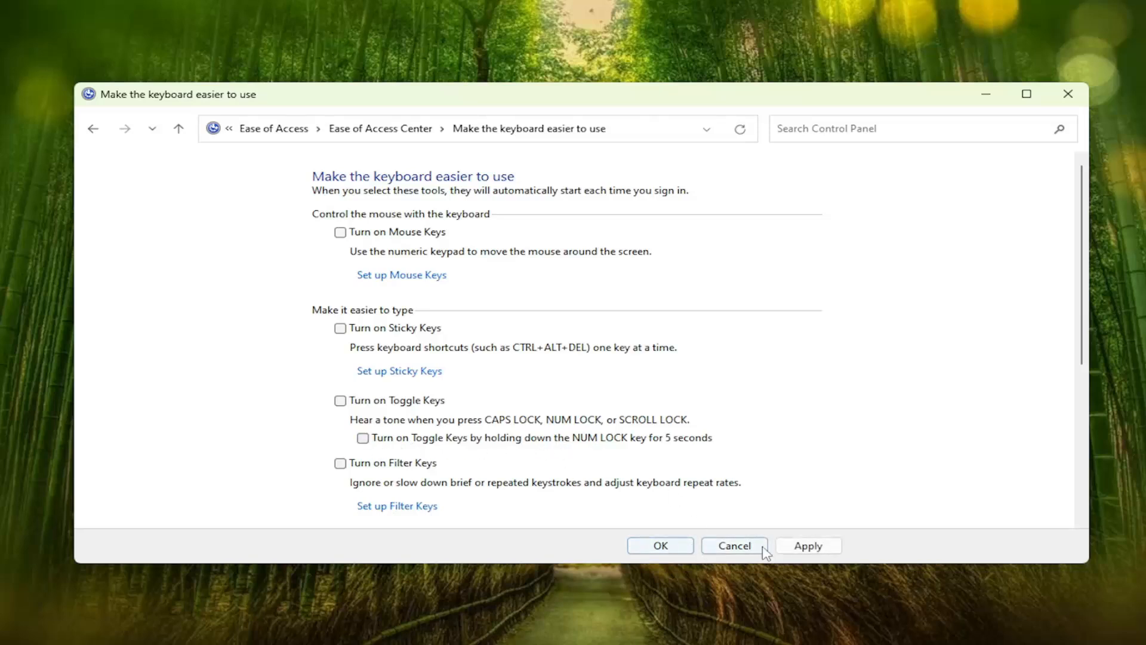
left_click(650, 545)
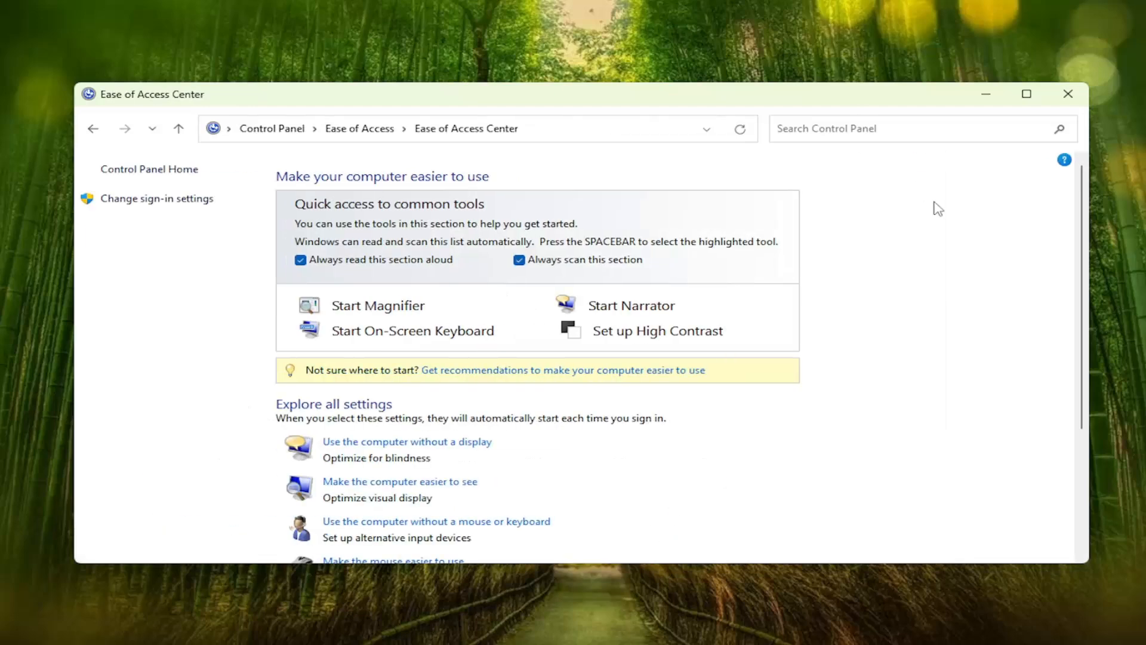
left_click(1066, 96)
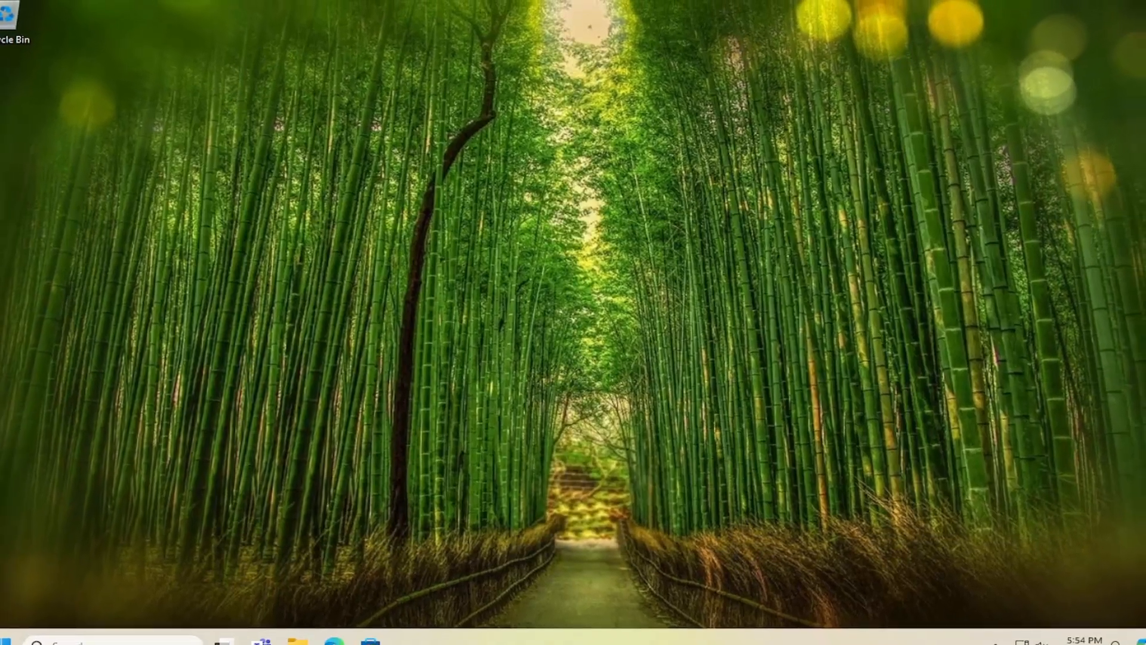